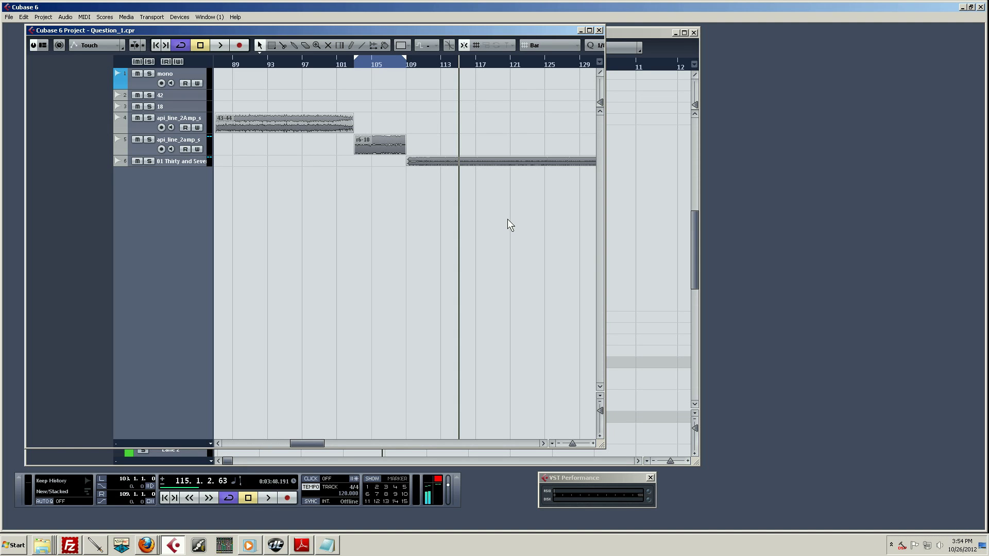
Step: Open the Mixer with F3 to show all six project channels plus the 2bus output
{"action": "key", "text": "F3"}
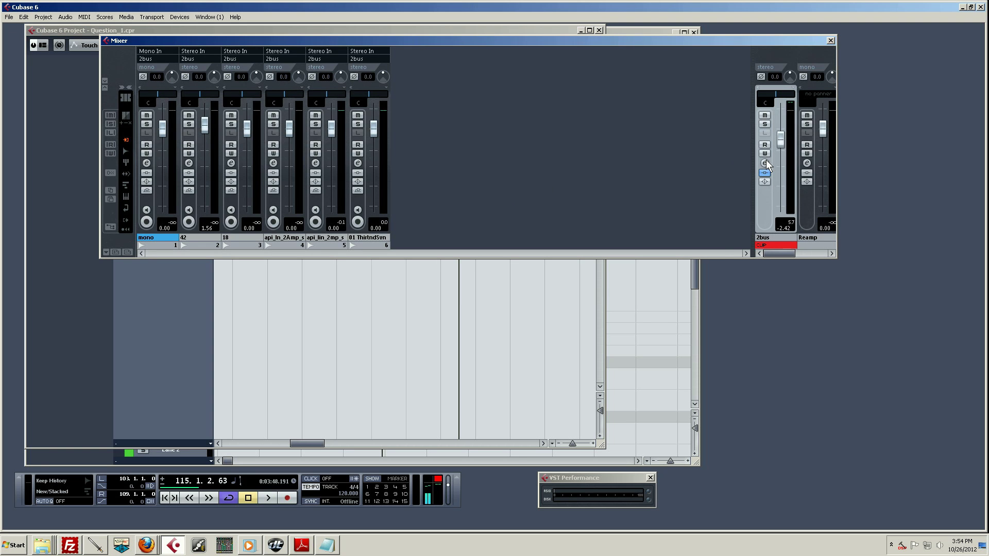
Step: Insert iZotope Ozone 5 into the first insert slot of the 2bus output channel
{"action": "left_click", "coordinate": [765, 163]}
{"action": "left_click", "coordinate": [385, 155]}
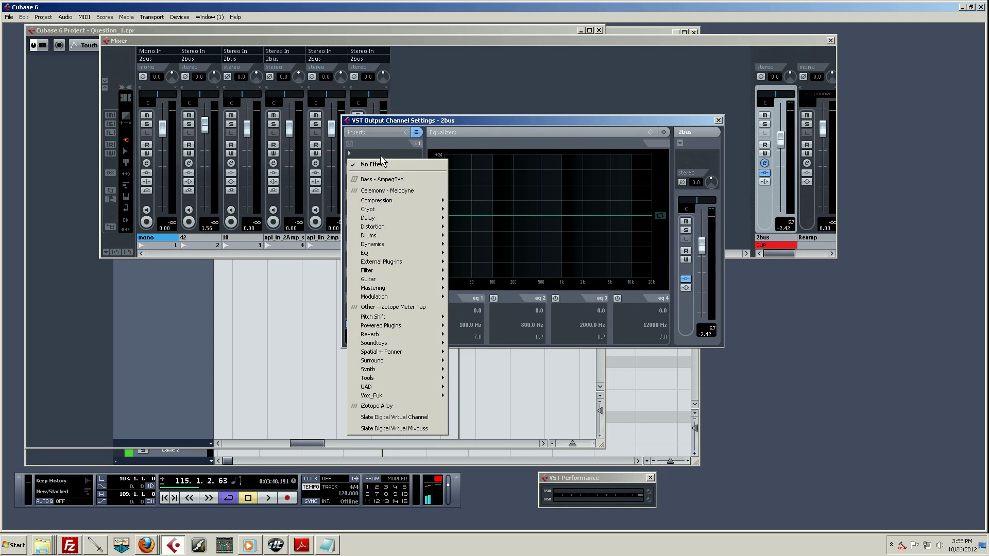
{"action": "mouse_move", "coordinate": [412, 381]}
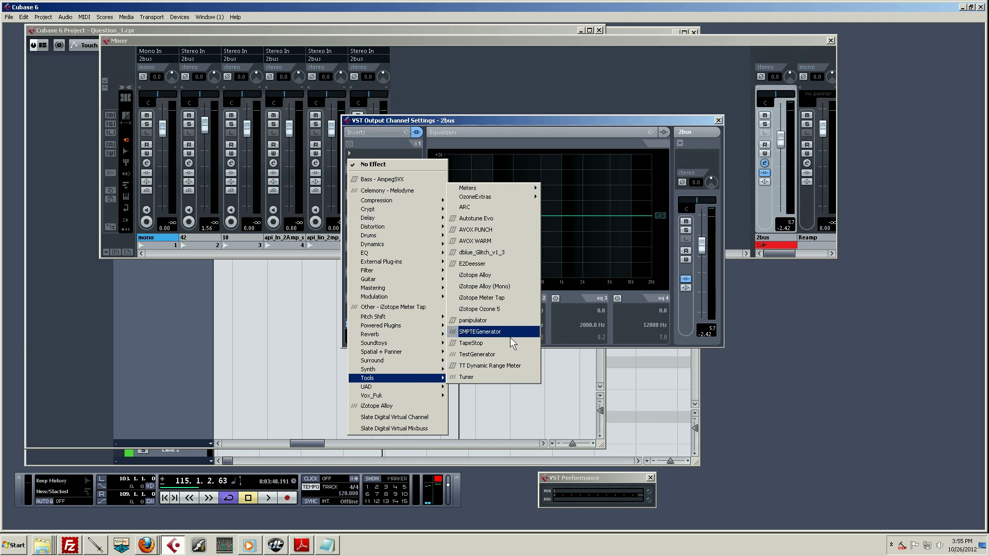
{"action": "left_click", "coordinate": [499, 310]}
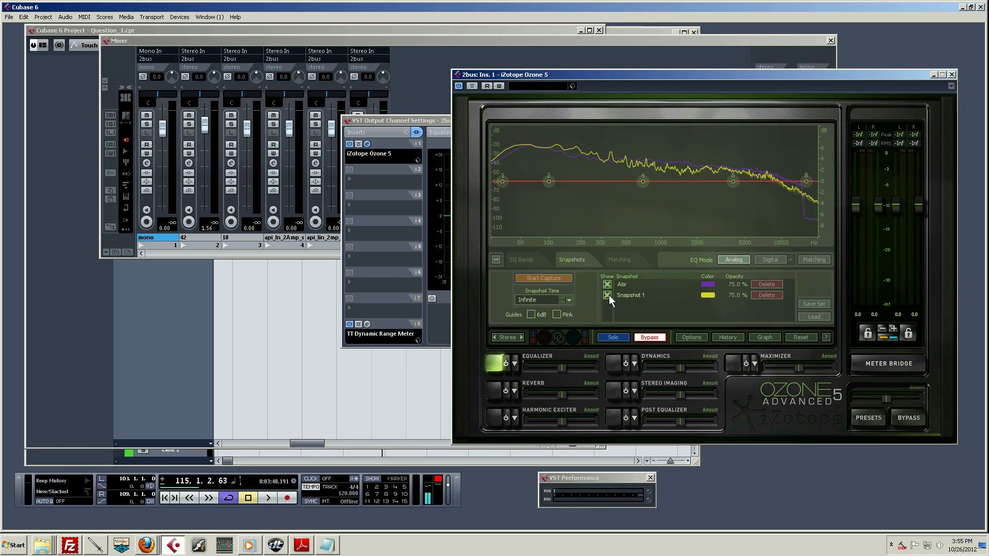
Step: Delete Ozone's Snapshot 1 and Abr snapshots, then close the 2bus channel settings and Mixer
{"action": "left_click", "coordinate": [768, 296]}
{"action": "left_click", "coordinate": [774, 287]}
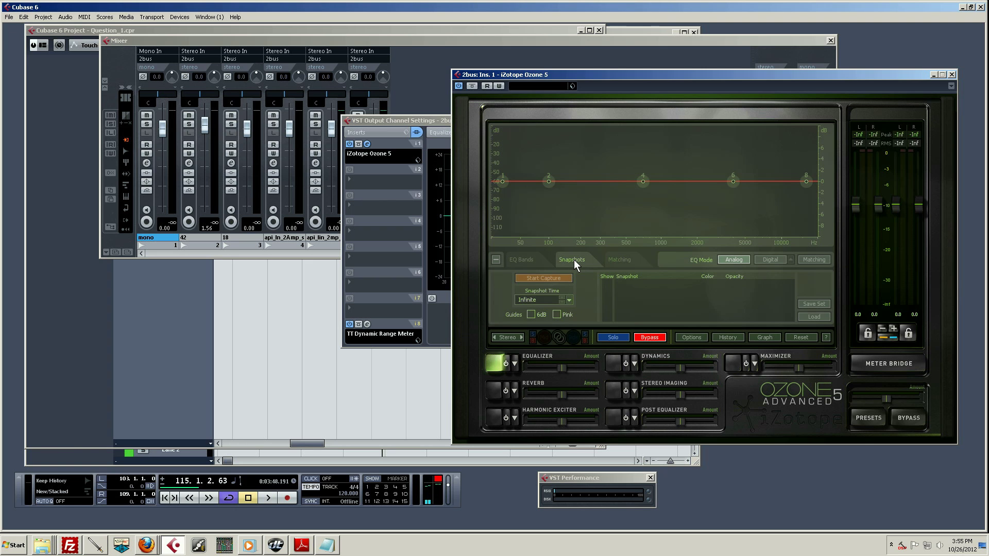
{"action": "left_click_drag", "start_coordinate": [396, 121], "coordinate": [268, 116]}
{"action": "left_click", "coordinate": [591, 116]}
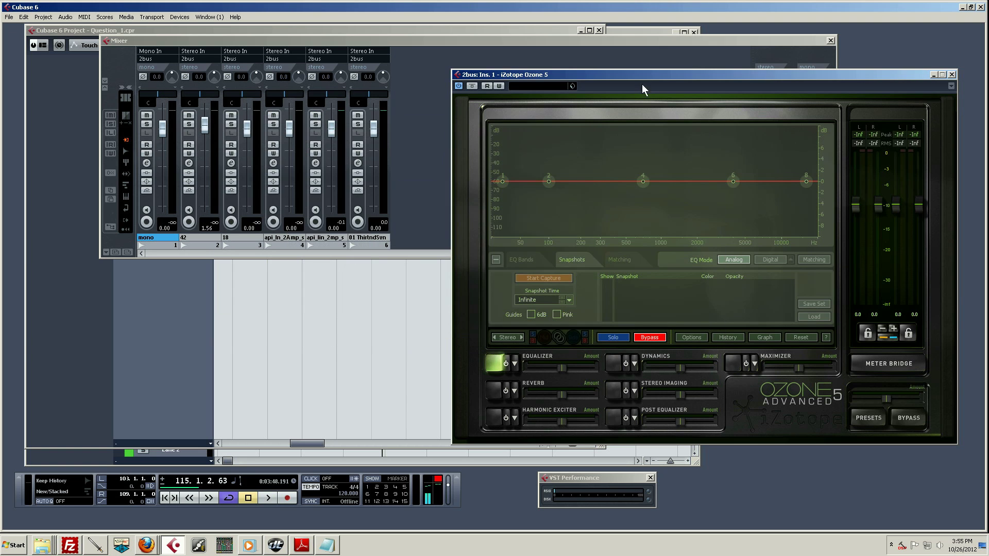
{"action": "left_click", "coordinate": [831, 41]}
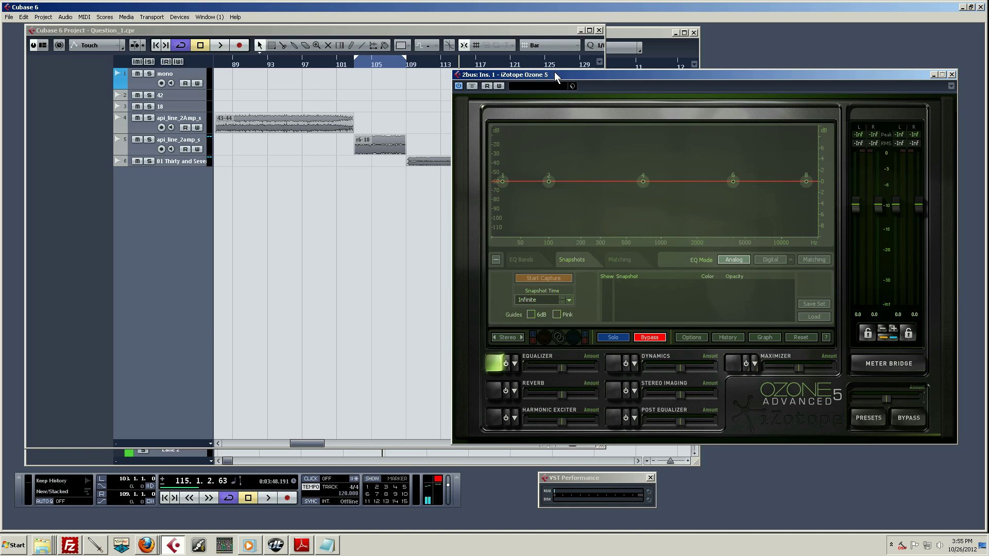
Step: Move the playhead to bar 113, shifting Ozone's window aside to reach the ruler
{"action": "left_click_drag", "start_coordinate": [555, 77], "coordinate": [717, 77]}
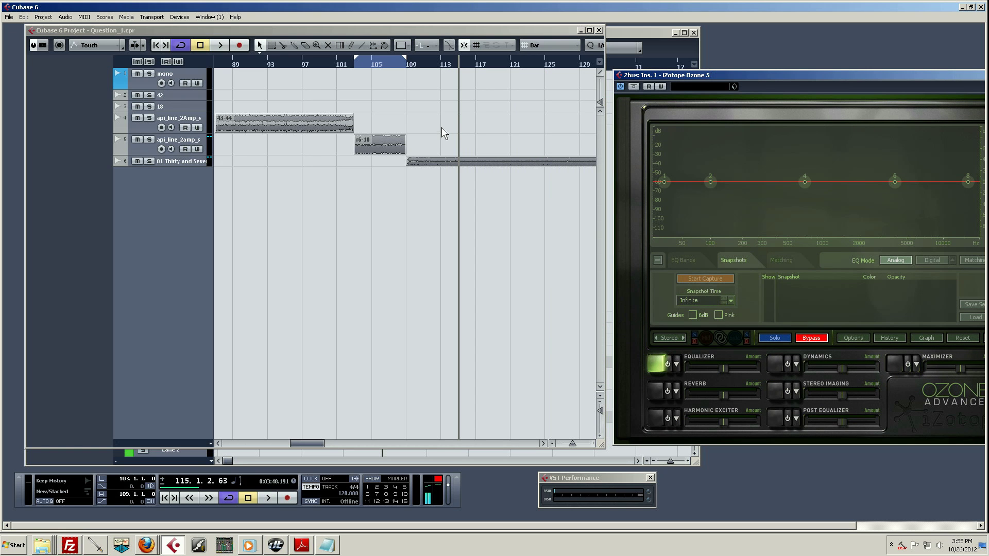
{"action": "left_click", "coordinate": [438, 64]}
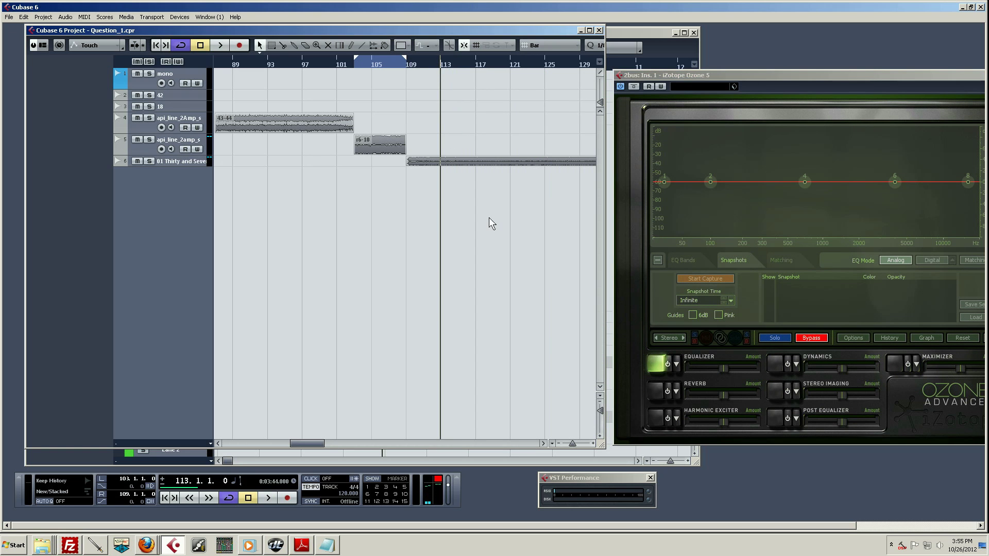
{"action": "left_click_drag", "start_coordinate": [746, 77], "coordinate": [684, 76]}
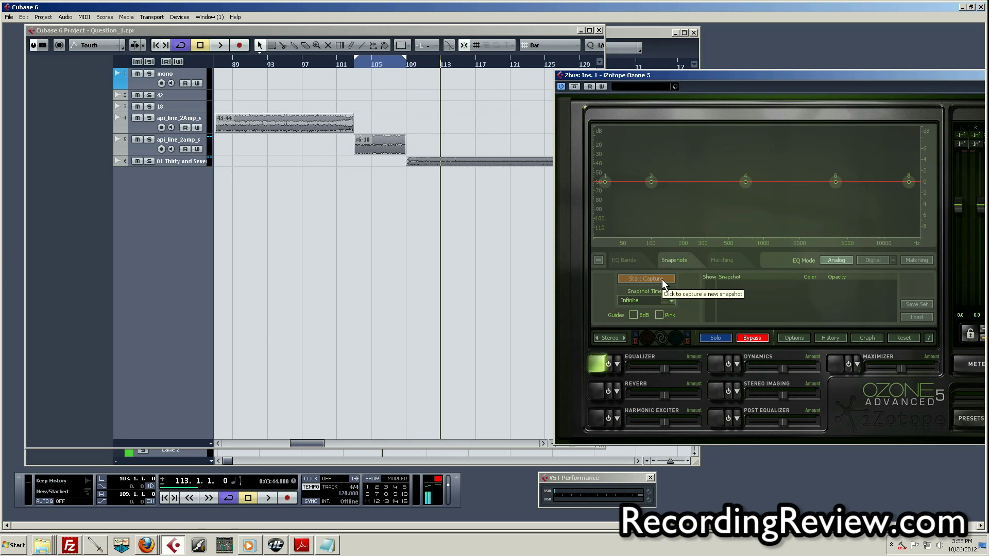
Step: Play the reference track and capture its spectrum as a new Ozone snapshot
{"action": "key", "text": "space"}
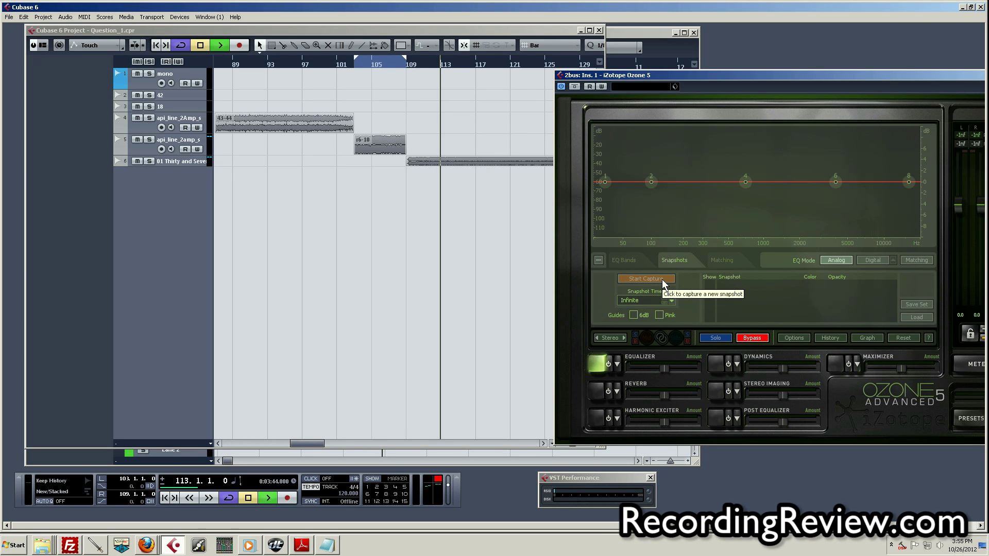
{"action": "left_click", "coordinate": [662, 279]}
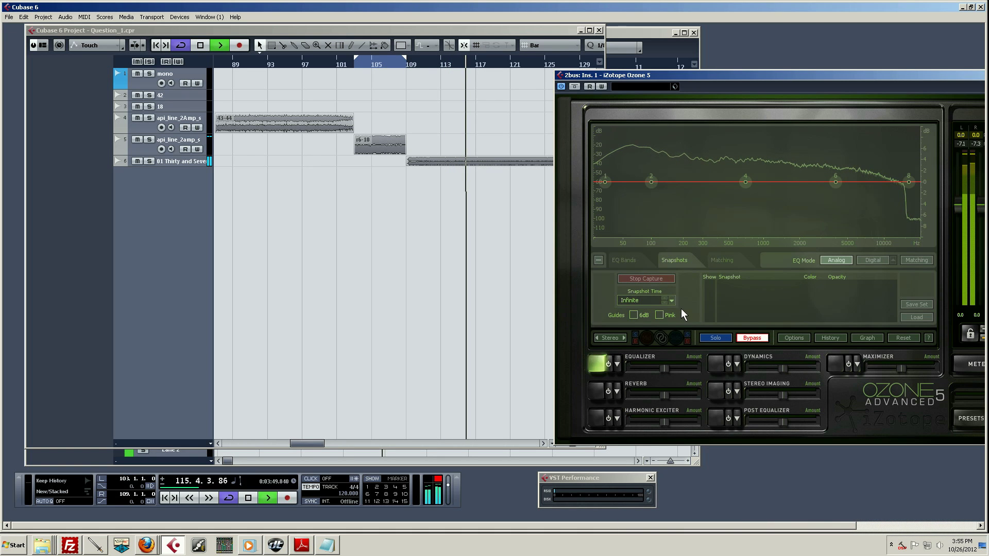
{"action": "left_click", "coordinate": [667, 278]}
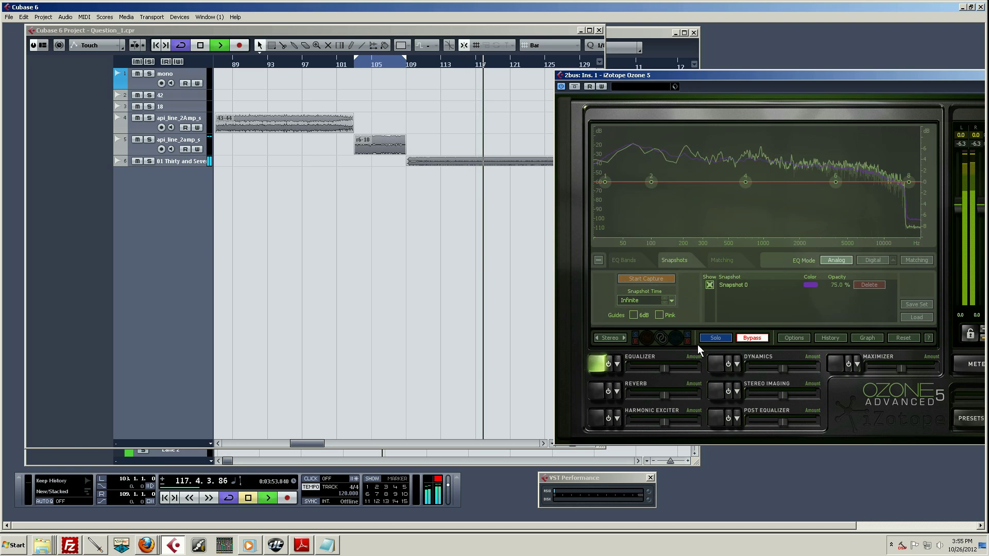
{"action": "key", "text": "space"}
Step: Rename the new snapshot Abr, colour it pale white, and return the playhead to bar 104
{"action": "double_click", "coordinate": [734, 284]}
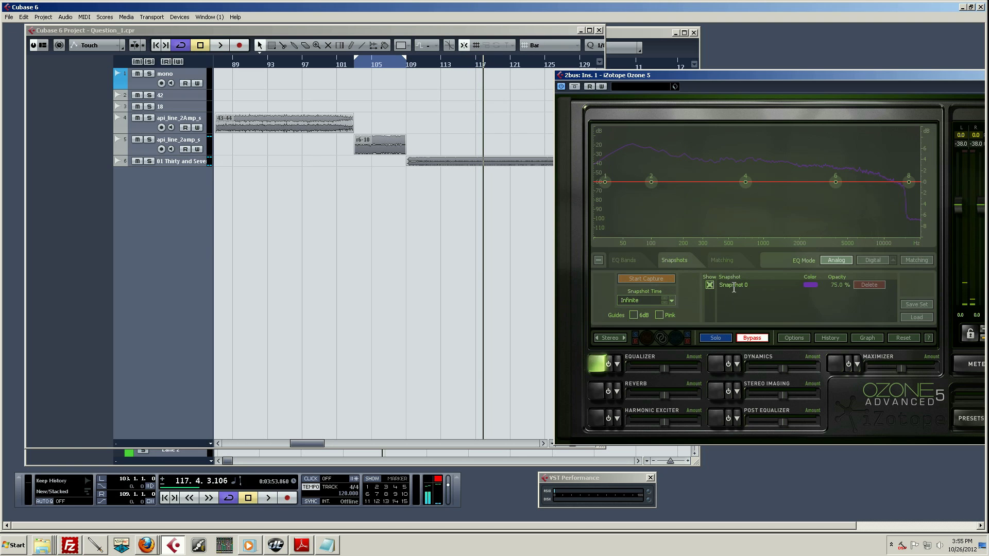
{"action": "type", "text": "Abr"}
{"action": "key", "text": "Return"}
{"action": "left_click", "coordinate": [811, 284]}
{"action": "left_click_drag", "start_coordinate": [196, 137], "coordinate": [95, 64]}
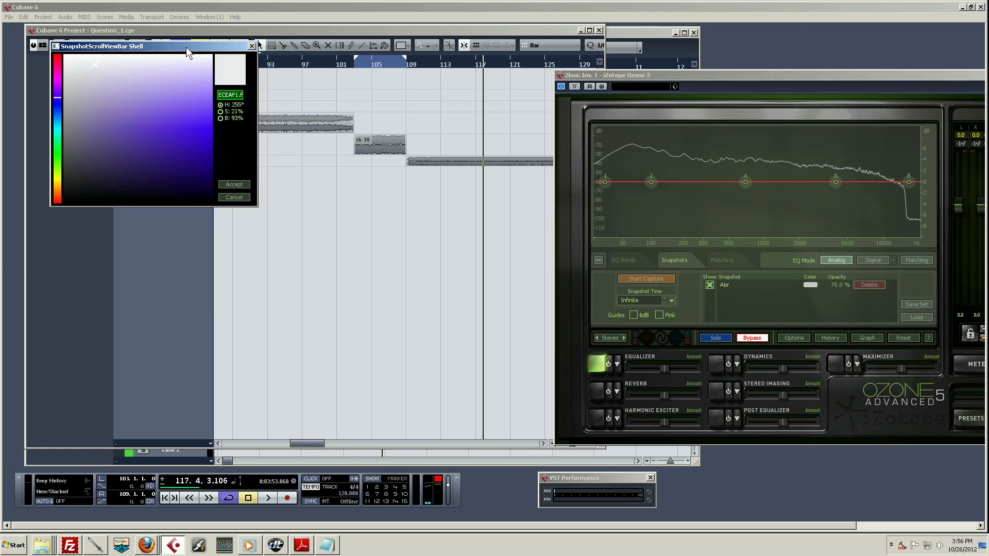
{"action": "left_click", "coordinate": [252, 46]}
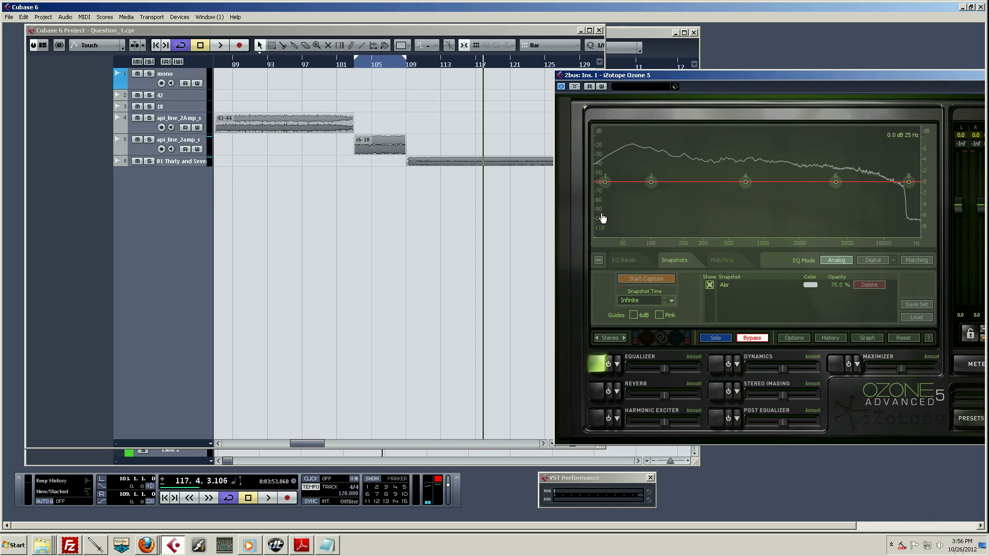
{"action": "left_click_drag", "start_coordinate": [375, 61], "coordinate": [365, 62]}
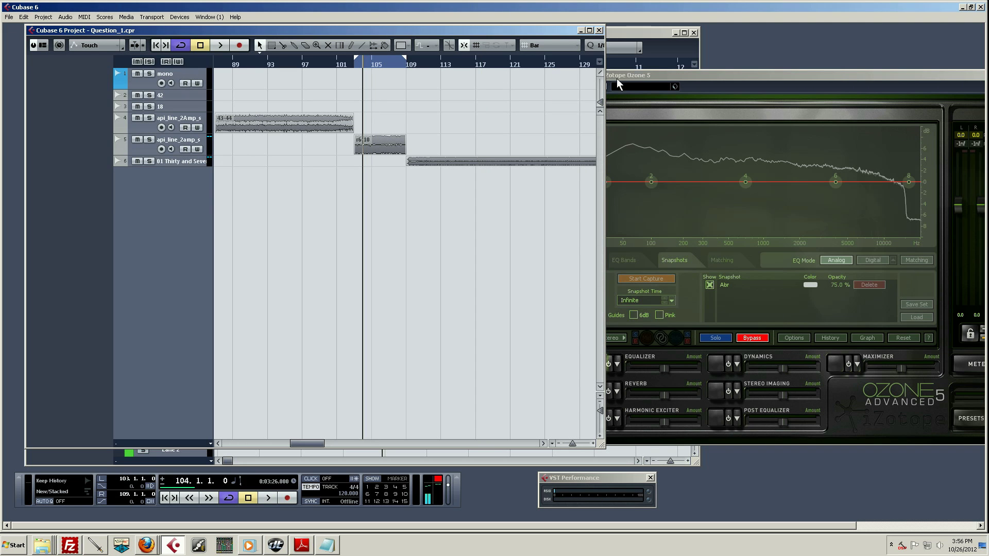
Step: Play the original mix from bar 104 and capture its spectrum as a second snapshot
{"action": "left_click", "coordinate": [666, 73]}
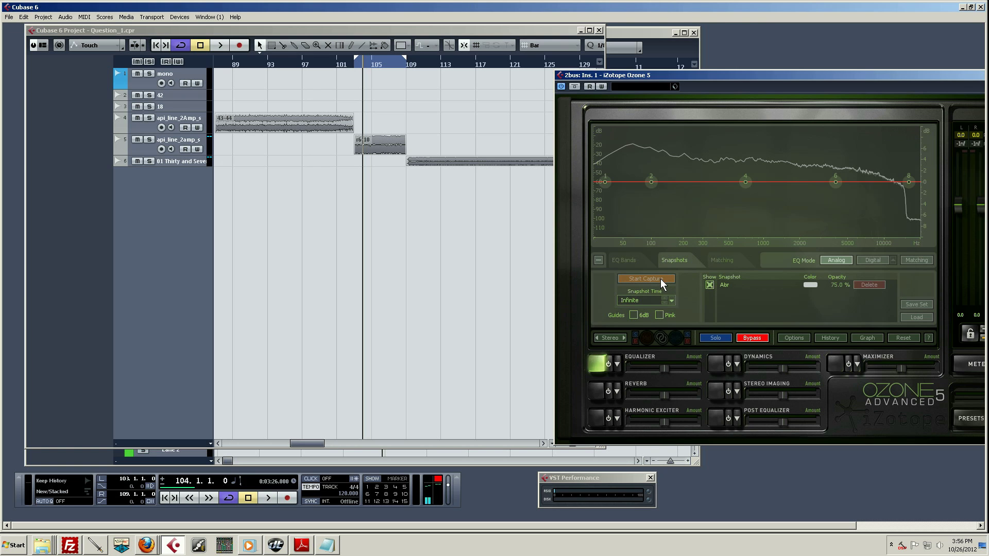
{"action": "key", "text": "space"}
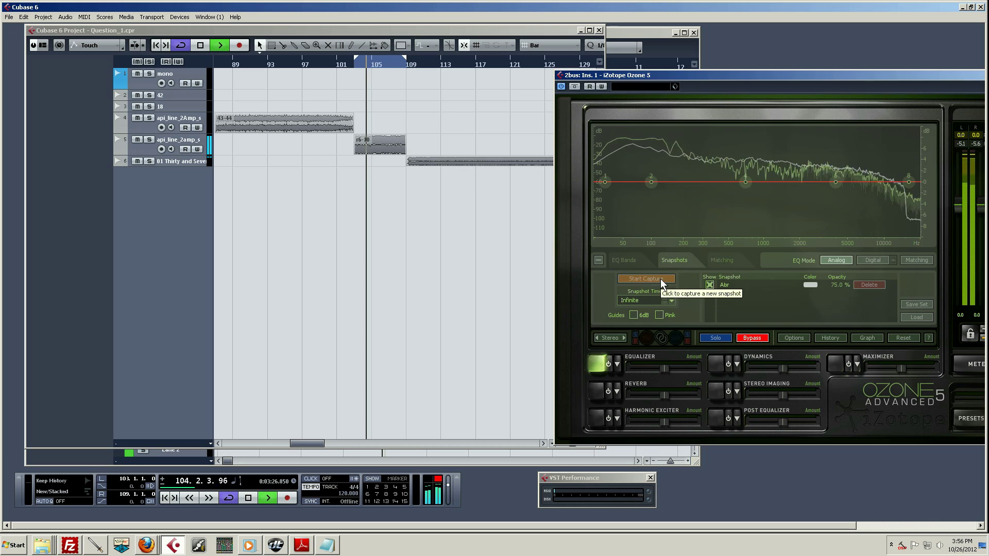
{"action": "left_click", "coordinate": [661, 279]}
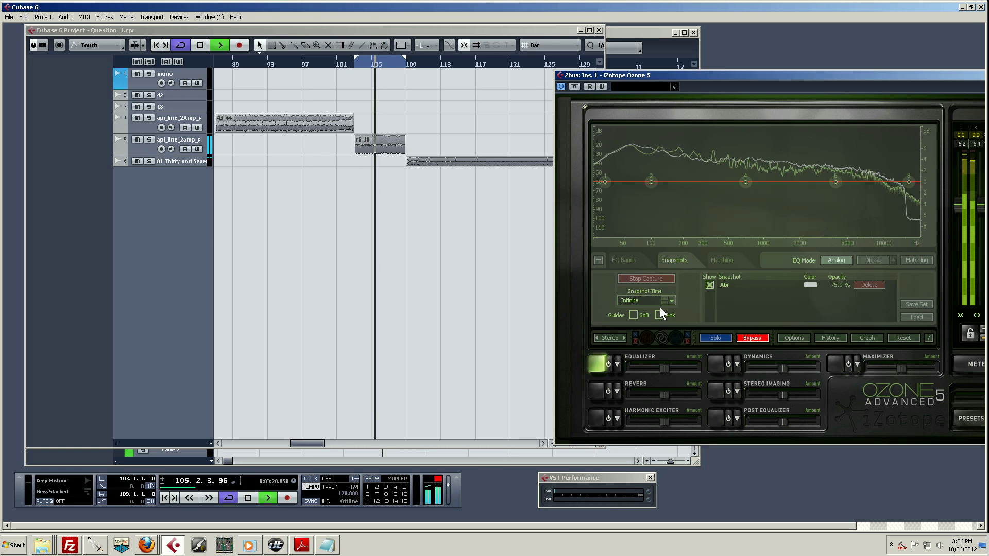
{"action": "left_click", "coordinate": [664, 280]}
{"action": "key", "text": "space"}
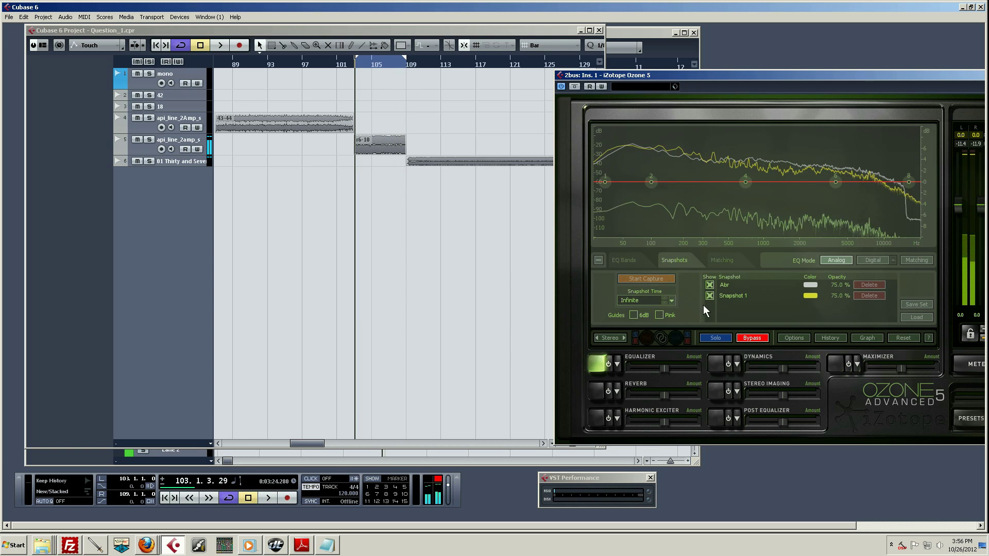
Step: Rename Snapshot 1 to 'original'
{"action": "double_click", "coordinate": [732, 297]}
{"action": "type", "text": "original"}
{"action": "key", "text": "Return"}
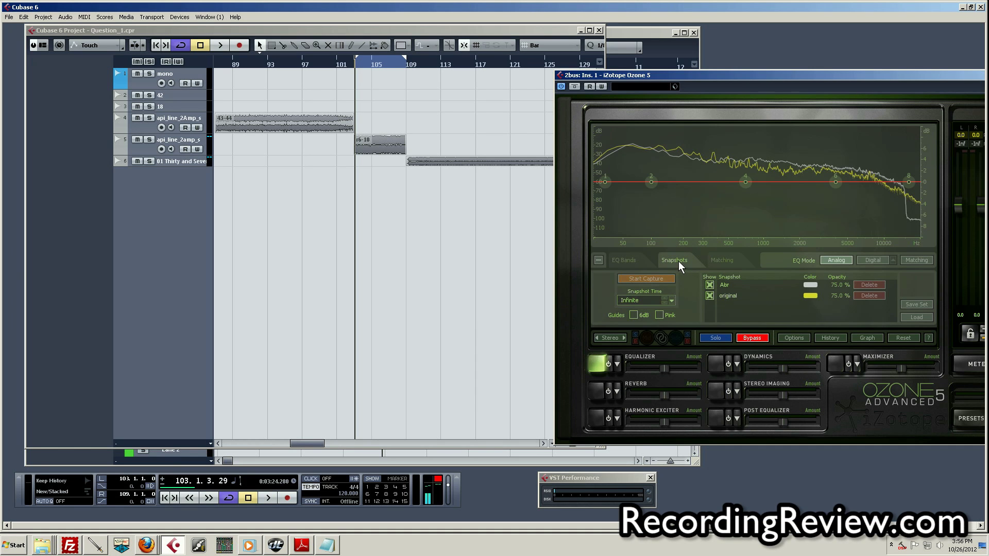
Step: Match 'original' to the Abr reference in Ozone's Matching tab, raising Amount to 36.8 with Smooth 0.8
{"action": "left_click", "coordinate": [720, 262]}
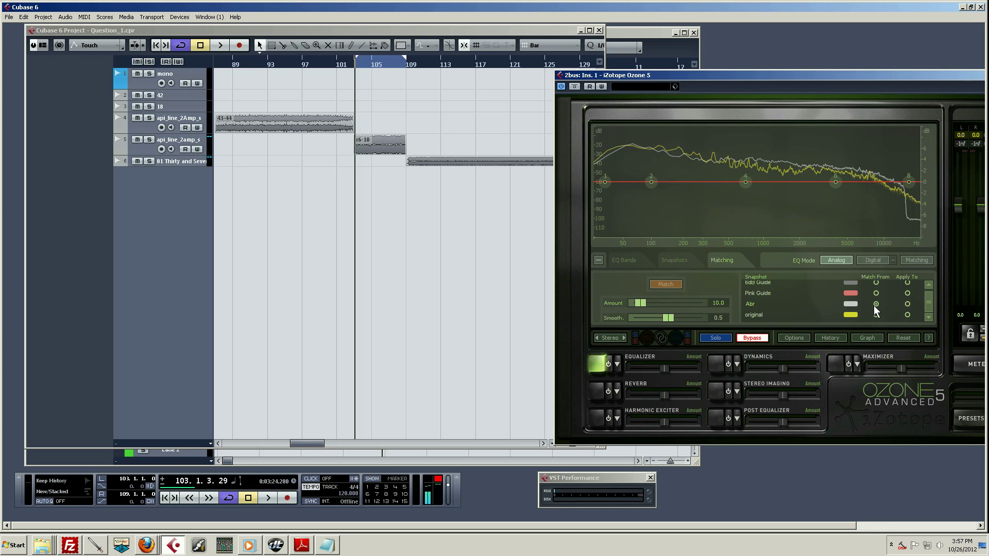
{"action": "left_click", "coordinate": [907, 314]}
{"action": "left_click", "coordinate": [669, 285]}
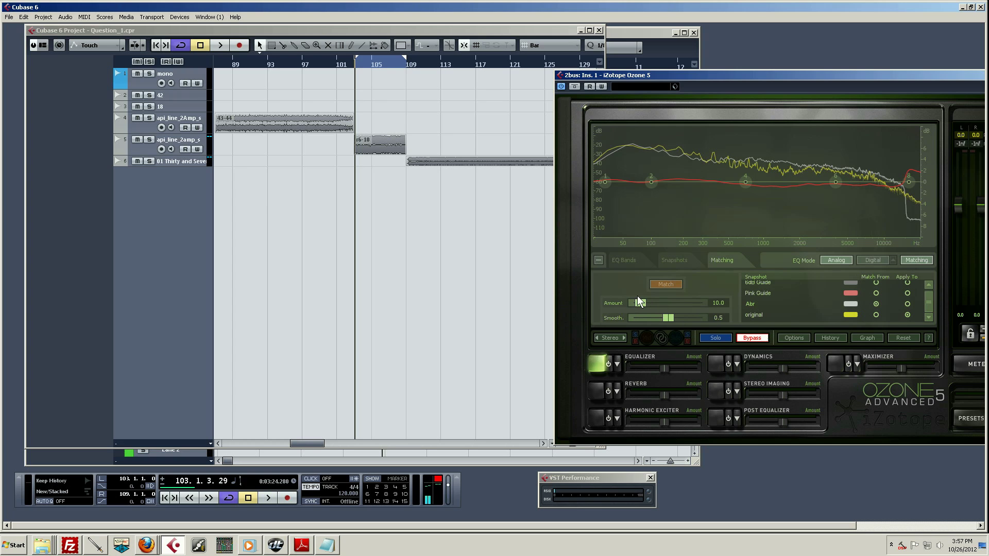
{"action": "mouse_move", "coordinate": [644, 302]}
{"action": "left_mouse_down"}
{"action": "mouse_move", "coordinate": [750, 304]}
{"action": "mouse_move", "coordinate": [627, 301]}
{"action": "mouse_move", "coordinate": [727, 301]}
{"action": "mouse_move", "coordinate": [632, 305]}
{"action": "mouse_move", "coordinate": [704, 301]}
{"action": "mouse_move", "coordinate": [672, 319]}
{"action": "mouse_move", "coordinate": [730, 307]}
{"action": "mouse_move", "coordinate": [686, 319]}
{"action": "mouse_move", "coordinate": [654, 301]}
{"action": "left_mouse_up"}
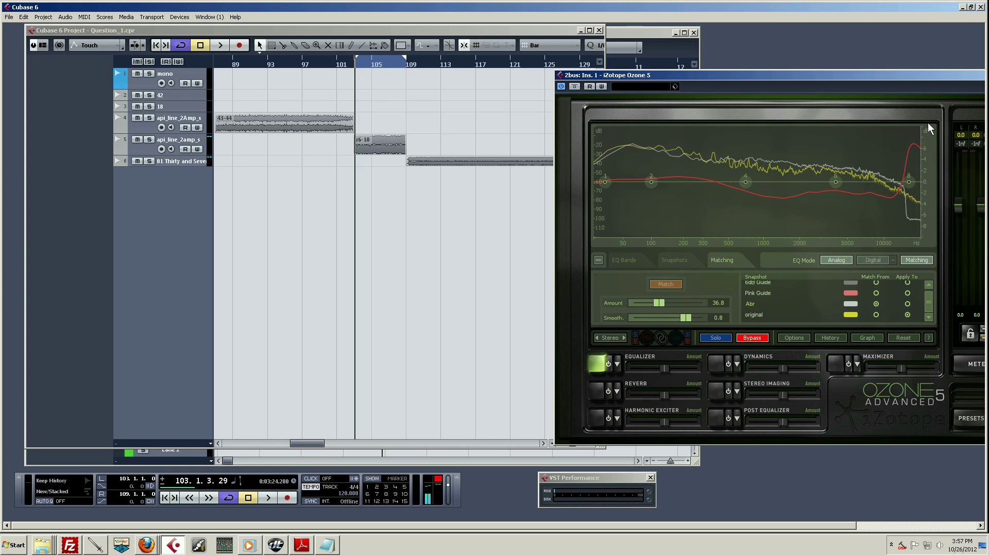
{"action": "left_click_drag", "start_coordinate": [795, 74], "coordinate": [703, 94]}
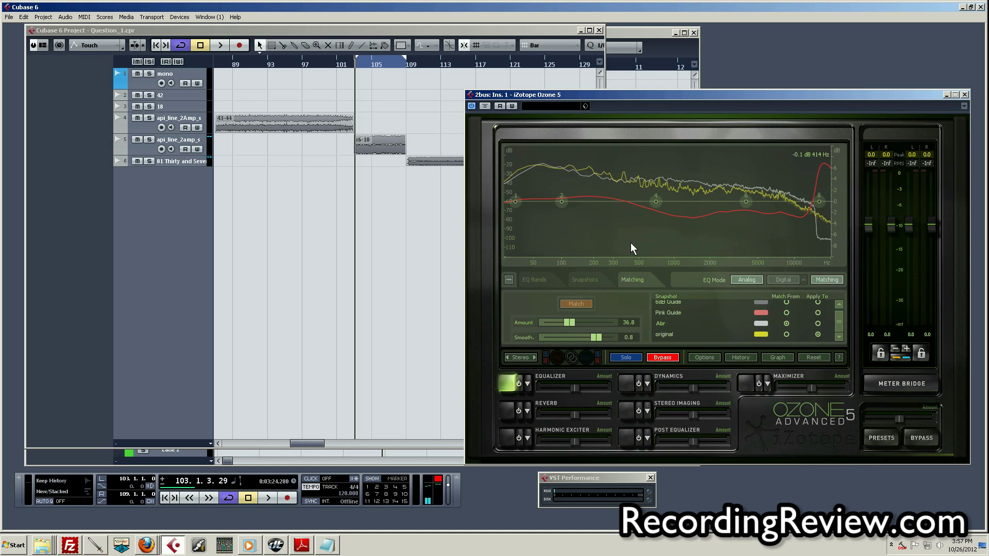
Step: Disengage Ozone's Bypass so the matching EQ is active on the 2bus
{"action": "left_click", "coordinate": [657, 359]}
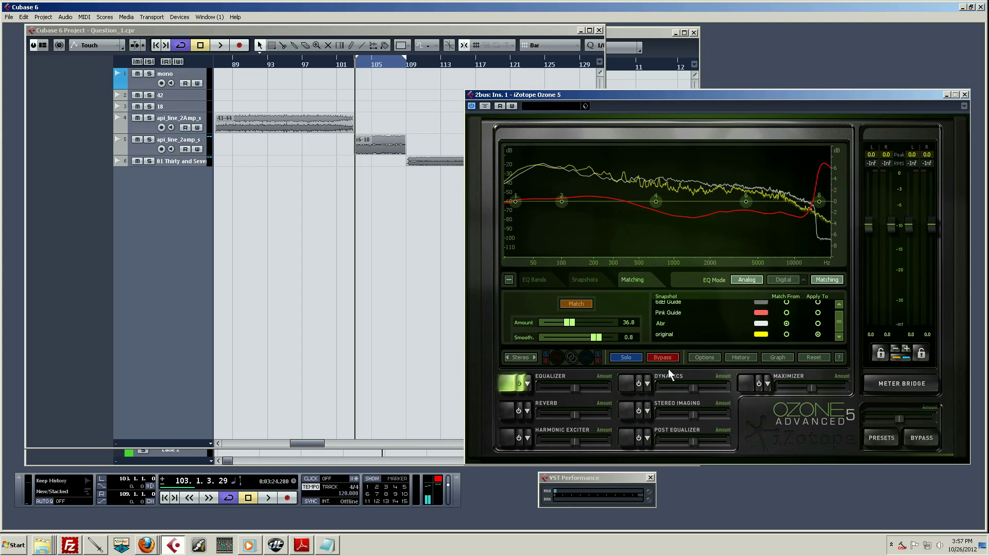
Step: Play the mix with the matching EQ on, then bypass Ozone to hear the unprocessed mix
{"action": "left_click", "coordinate": [406, 237]}
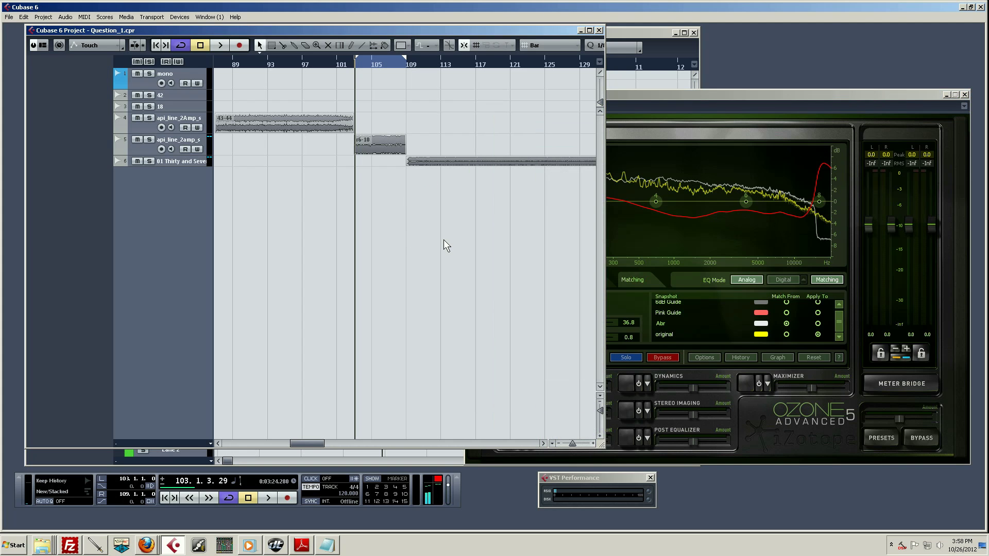
{"action": "key", "text": "space"}
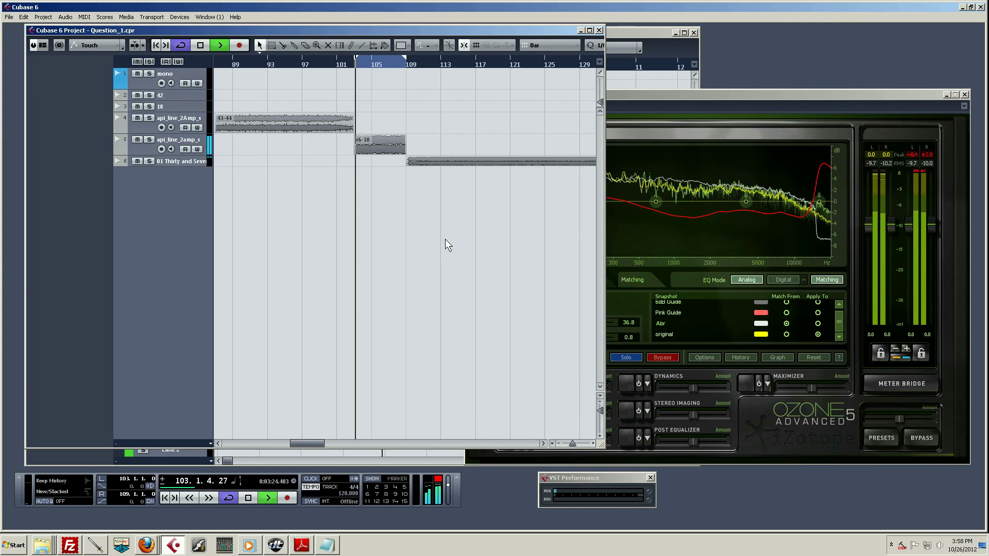
{"action": "left_click", "coordinate": [733, 93]}
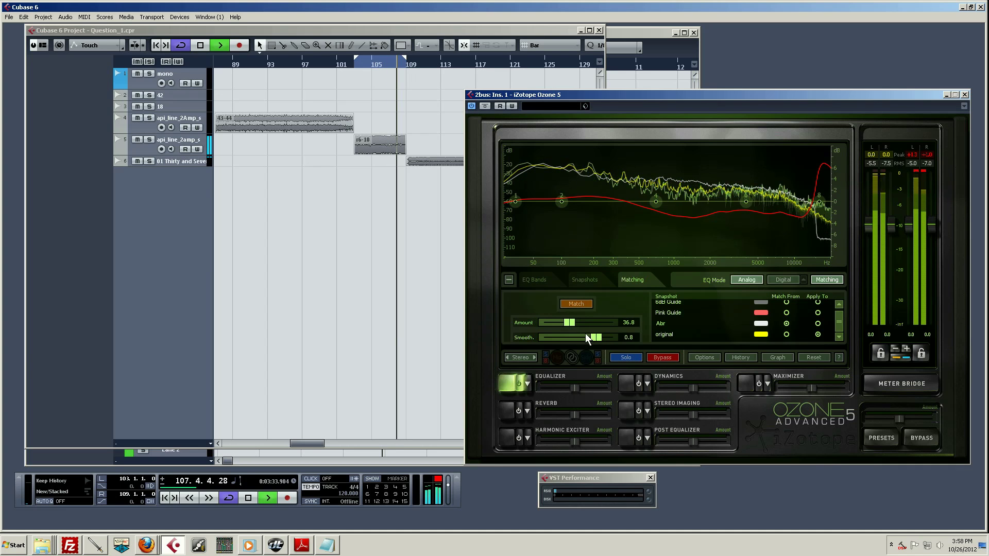
{"action": "key", "text": "space"}
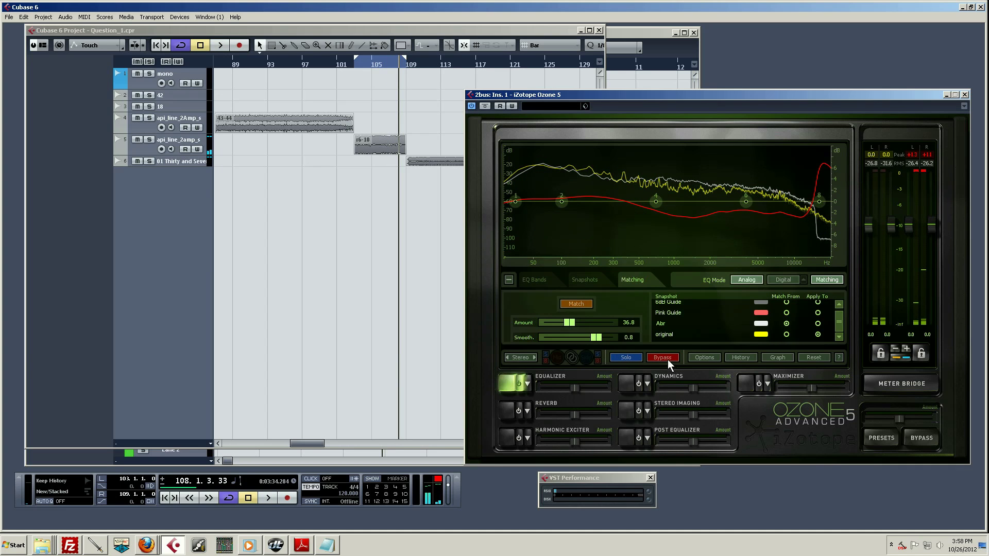
{"action": "left_click", "coordinate": [665, 360]}
Step: Play from bar 105 bypassed, then re-enable the matching EQ and replay to compare
{"action": "left_click", "coordinate": [405, 283]}
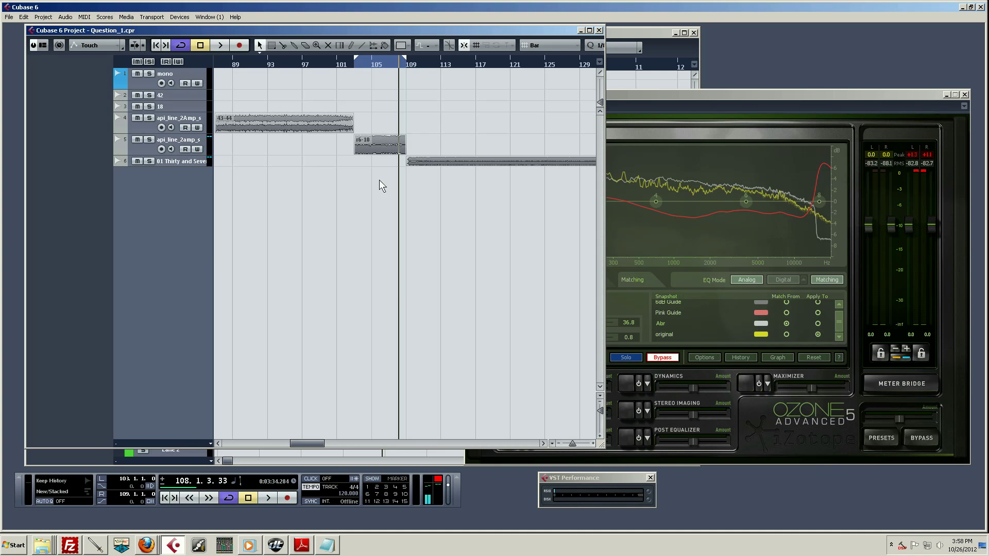
{"action": "left_click", "coordinate": [369, 64]}
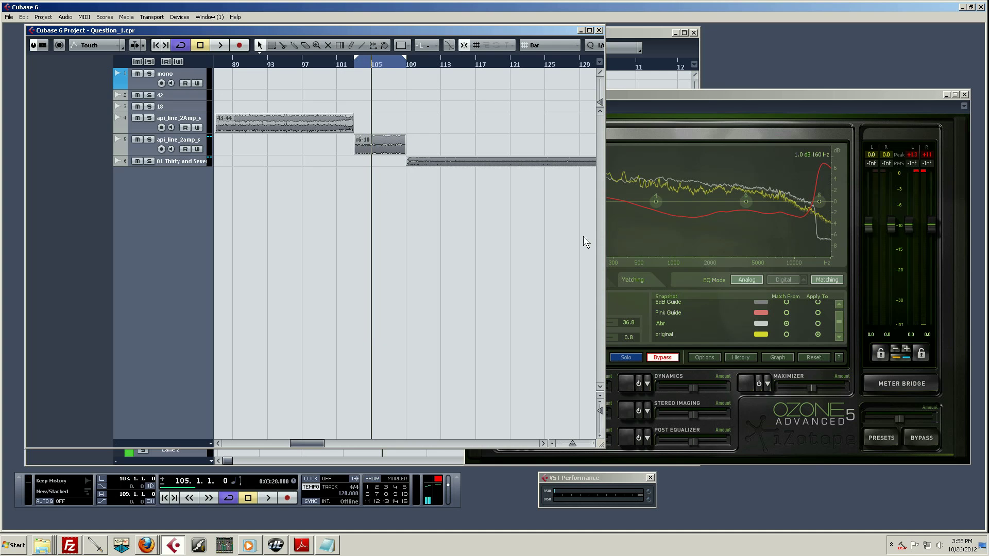
{"action": "key", "text": "space"}
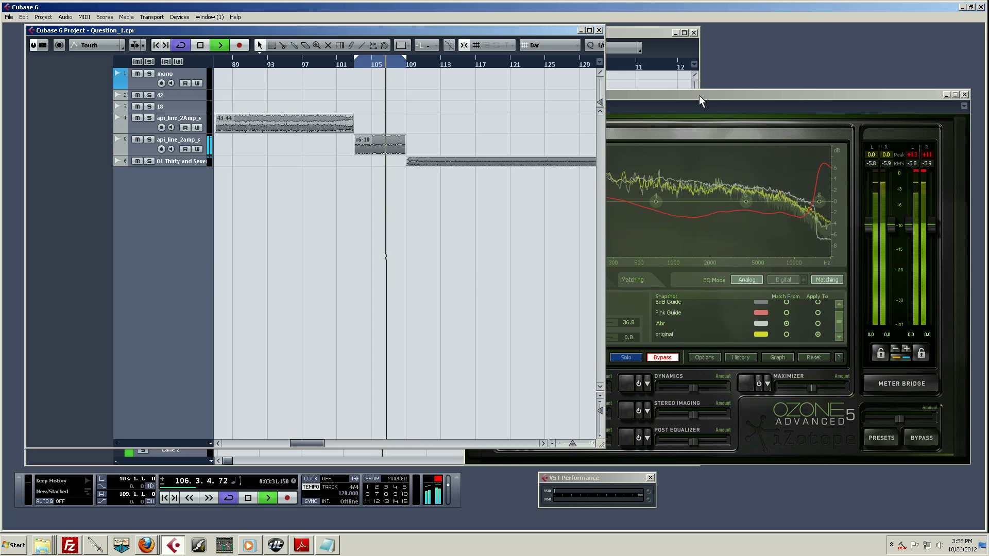
{"action": "key", "text": "space"}
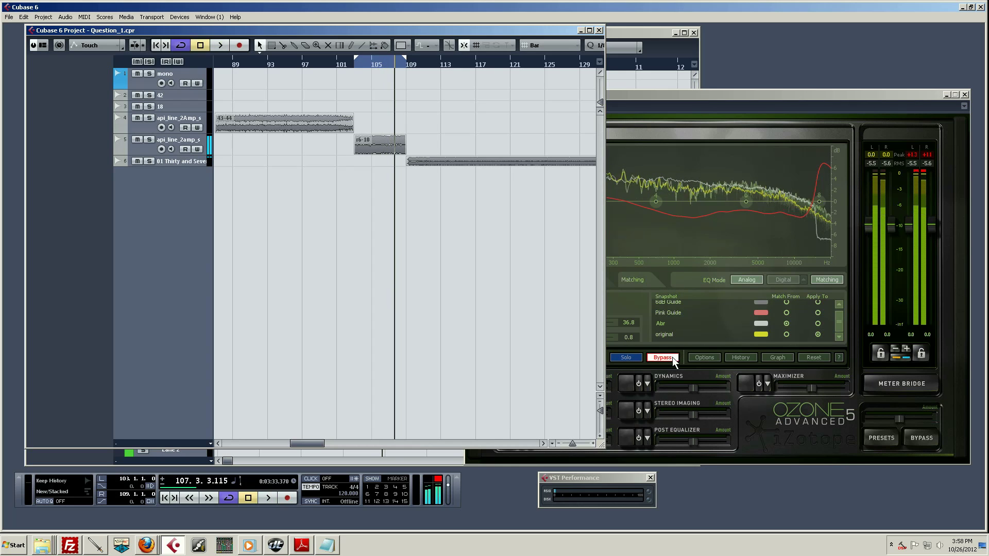
{"action": "left_click", "coordinate": [672, 357]}
{"action": "key", "text": "space"}
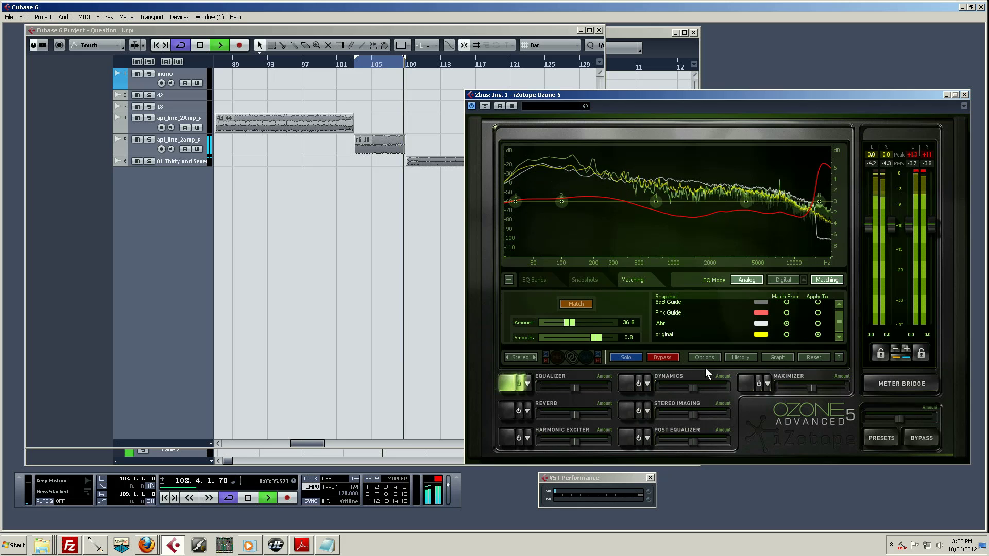
{"action": "key", "text": "space"}
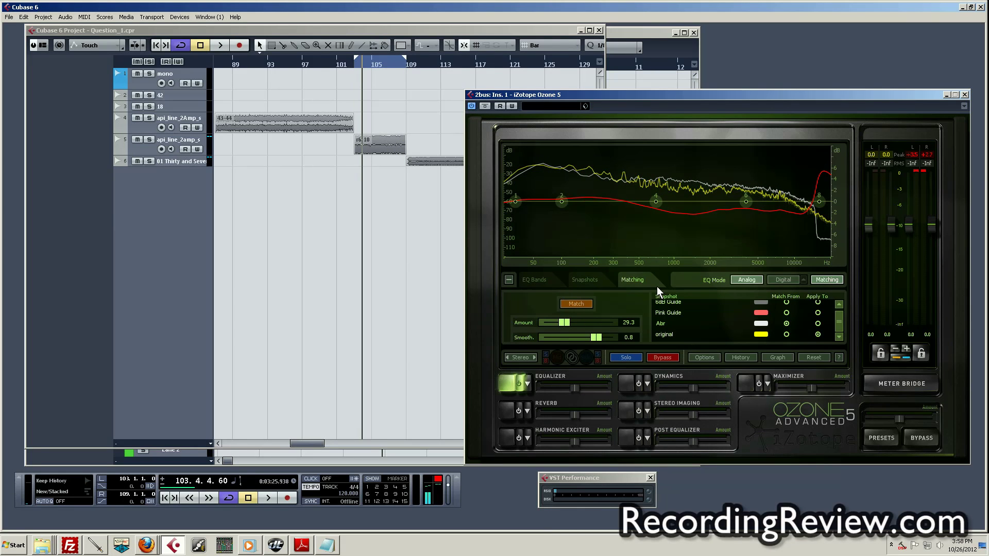